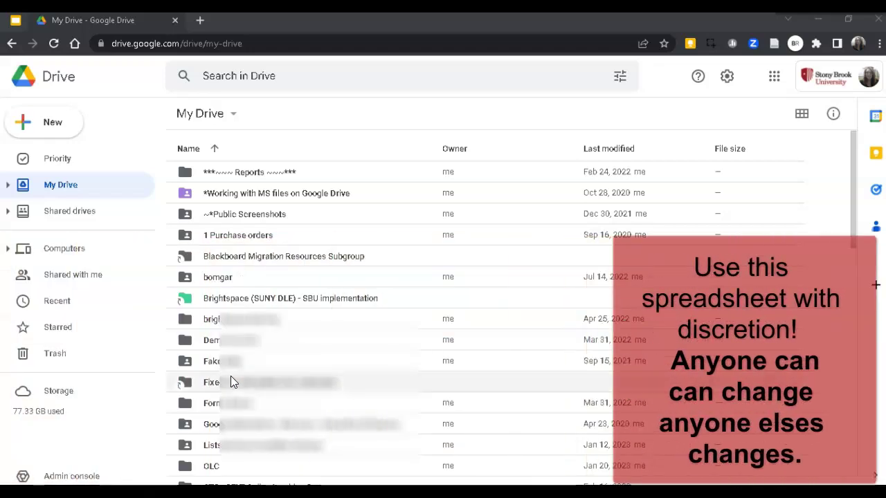
From Google Drive's New menu, start a Google Sheets spreadsheet from a template.
left_click(52, 131)
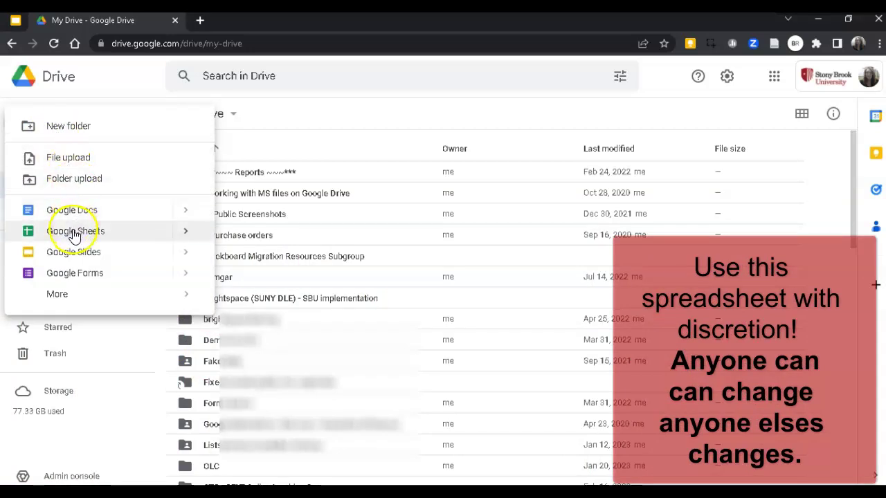
mouse_move(191, 238)
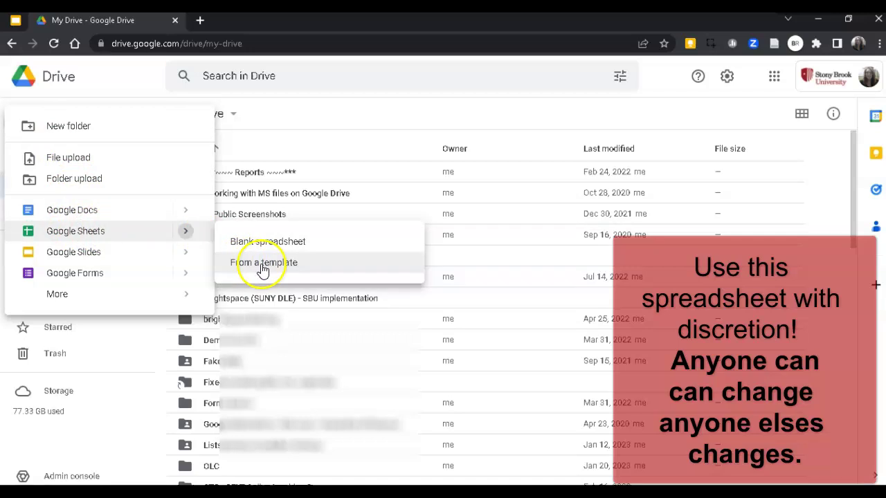
left_click(285, 265)
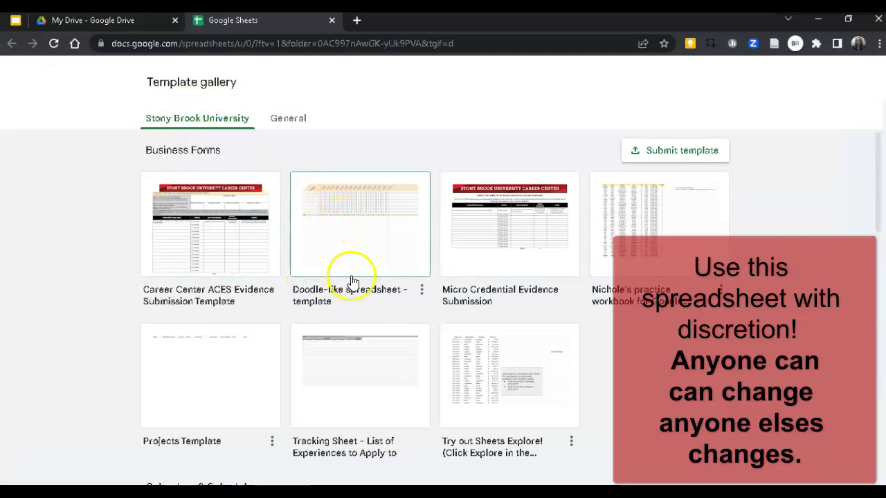
Open the Doodle-like spreadsheet template and rename the copy 'important meeting Budget'.
left_click(373, 252)
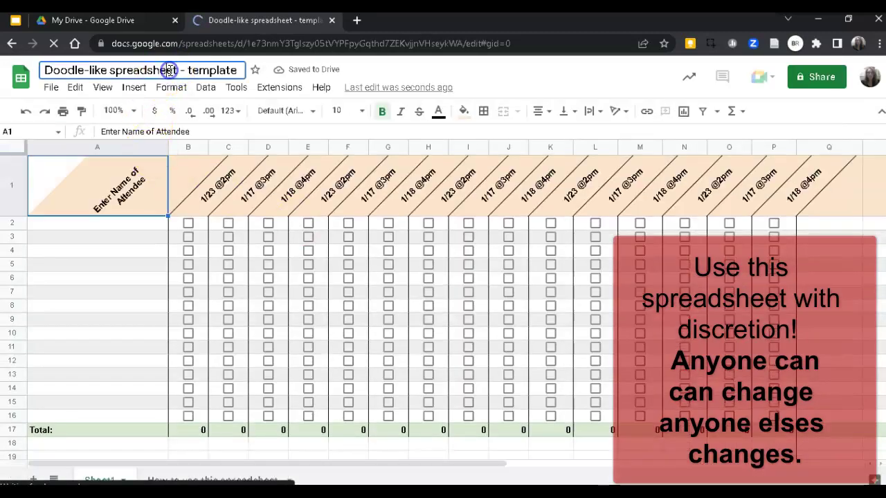
left_click(214, 70)
type("important meeting")
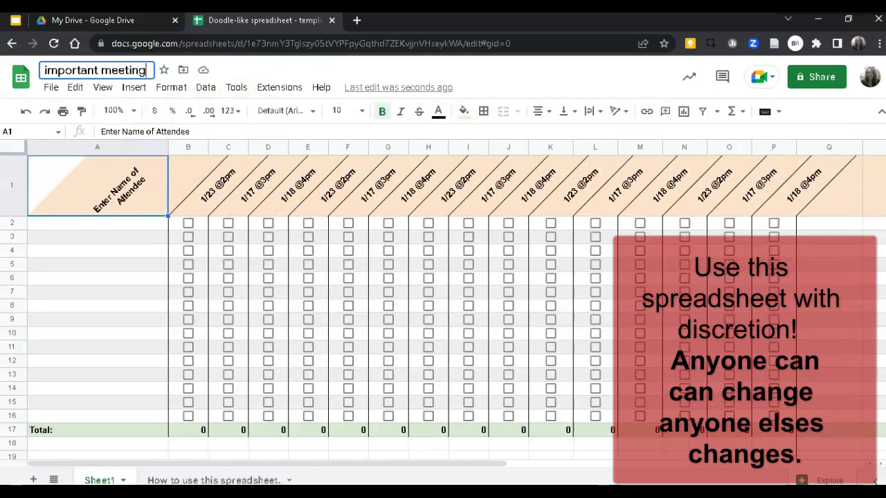
type(" Budget")
key("Return")
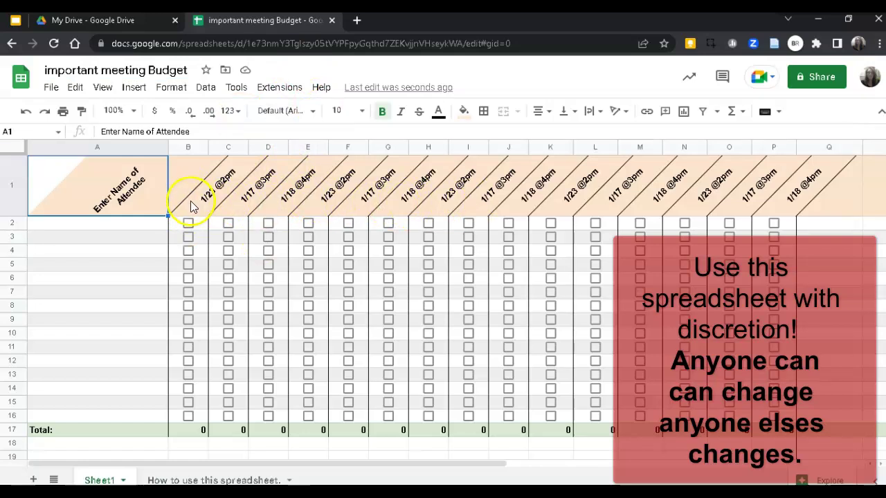
Replace headers B1–D1 with 3/17@2pm, 3/17 @ 3pm and 3/17@4pm.
left_click(192, 206)
type("3/17@2pm")
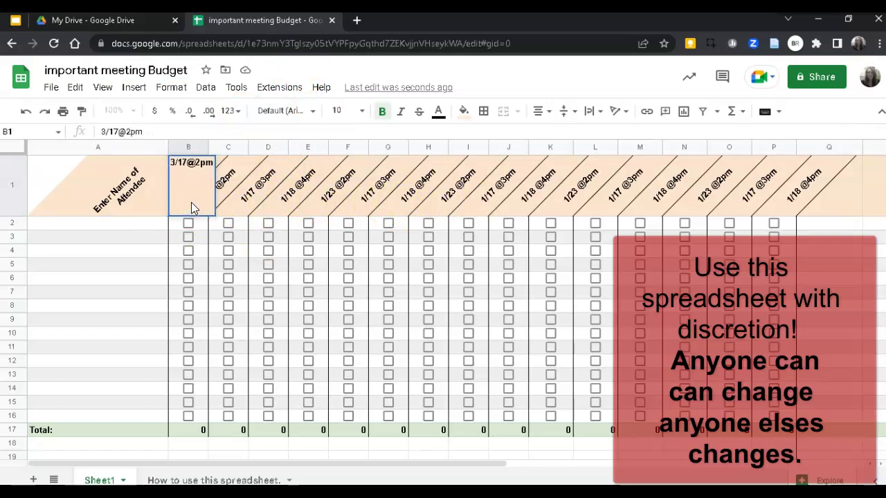
key("Tab")
type("3")
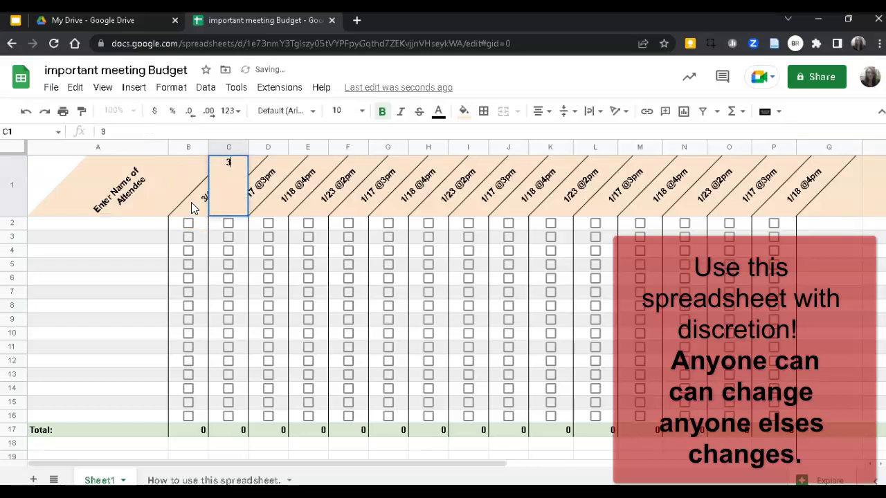
type("/17")
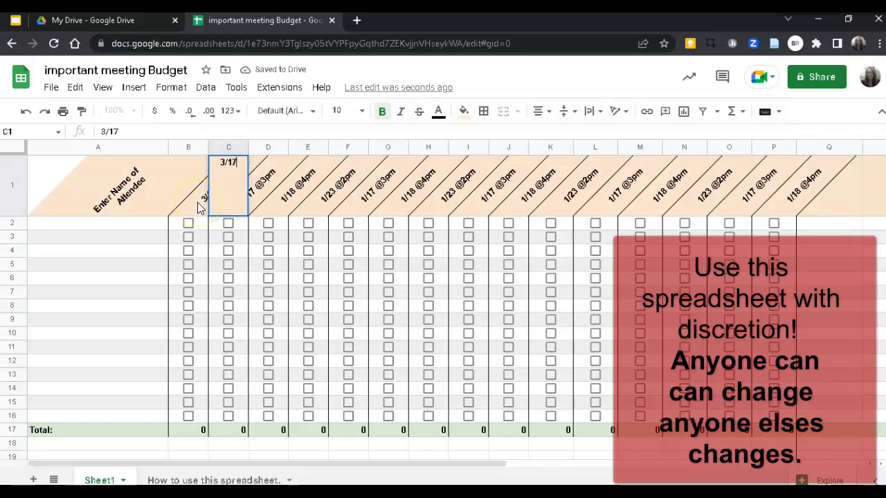
type(" @ 3pm")
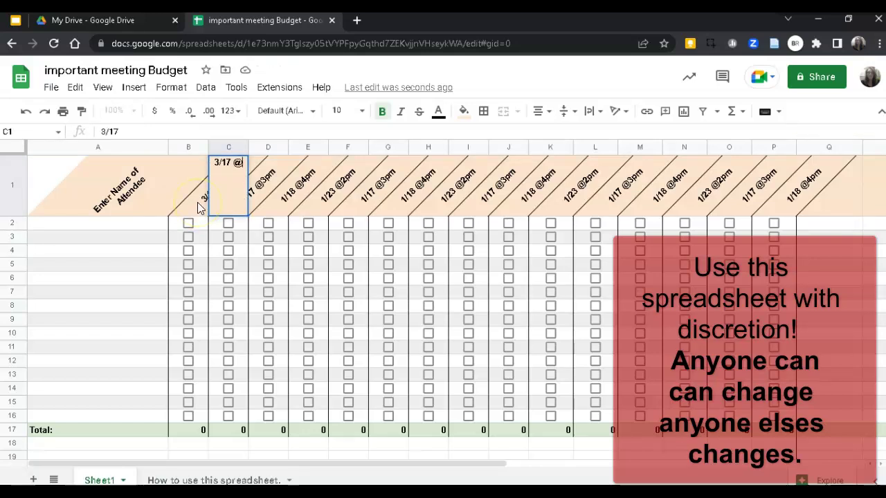
key("Tab")
type("3/17")
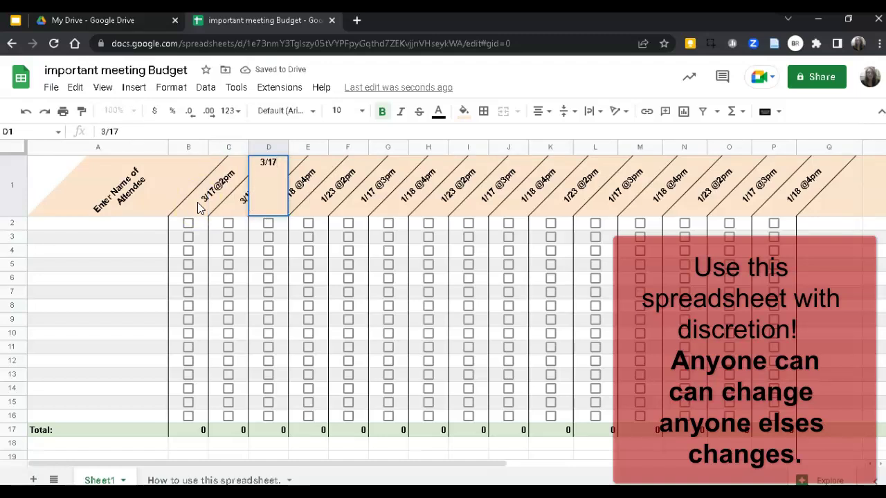
type("@4pm")
key("Return")
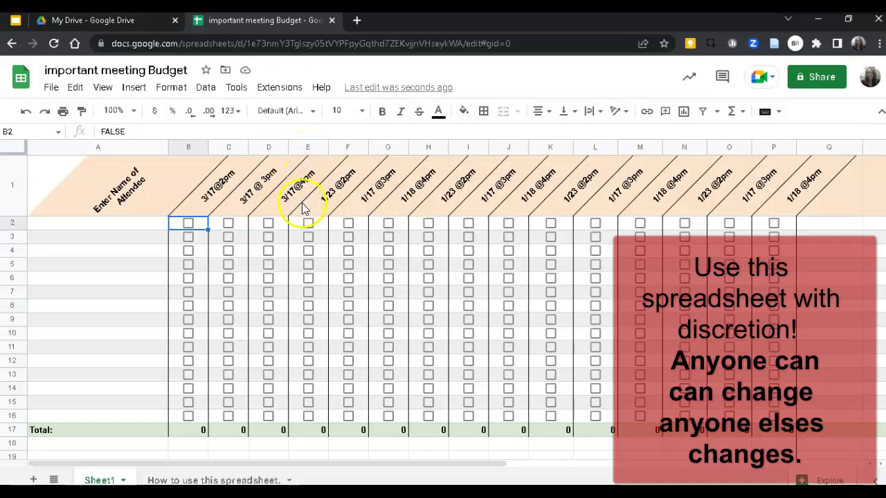
Delete the leftover template date columns E through P.
left_click(302, 149)
left_click_drag(302, 149, 773, 179)
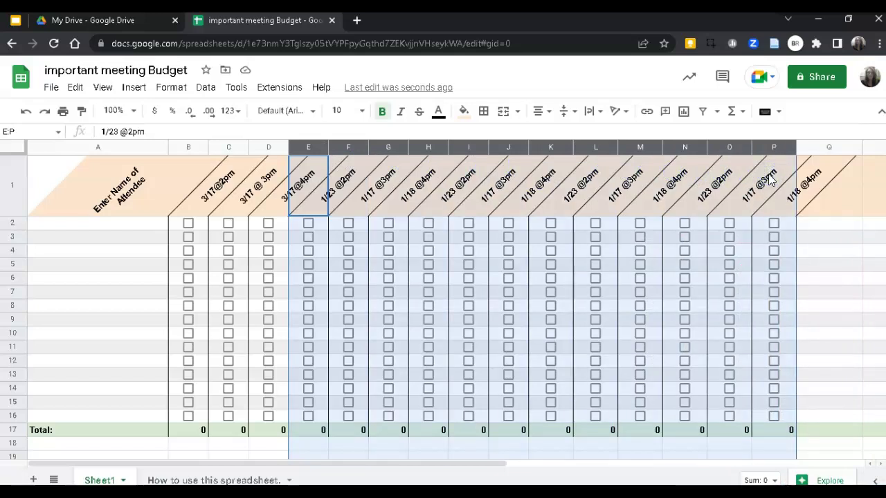
right_click(705, 197)
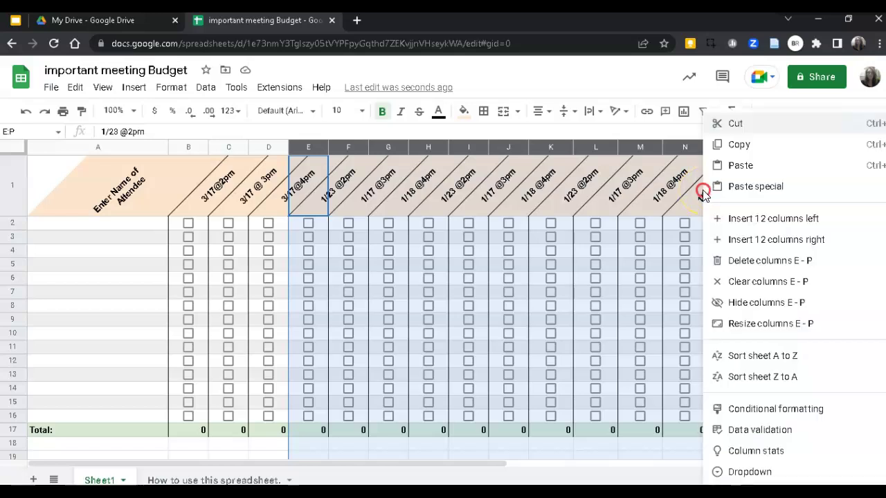
left_click(749, 266)
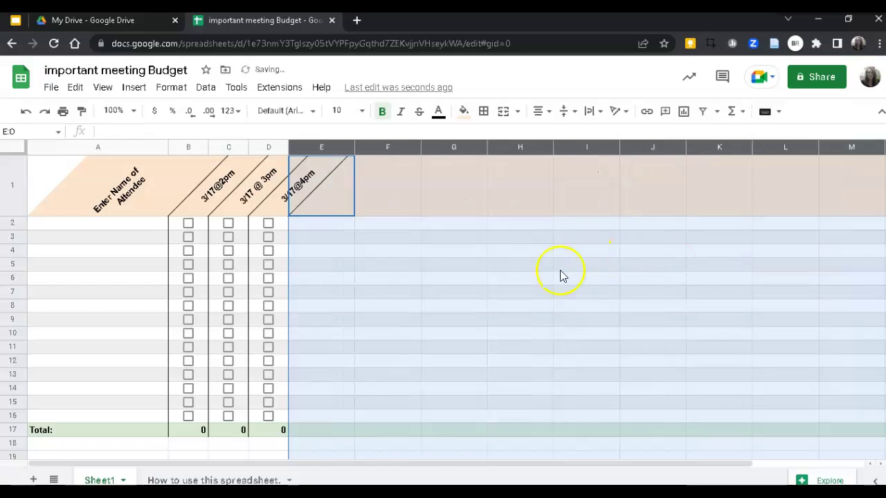
left_click(373, 442)
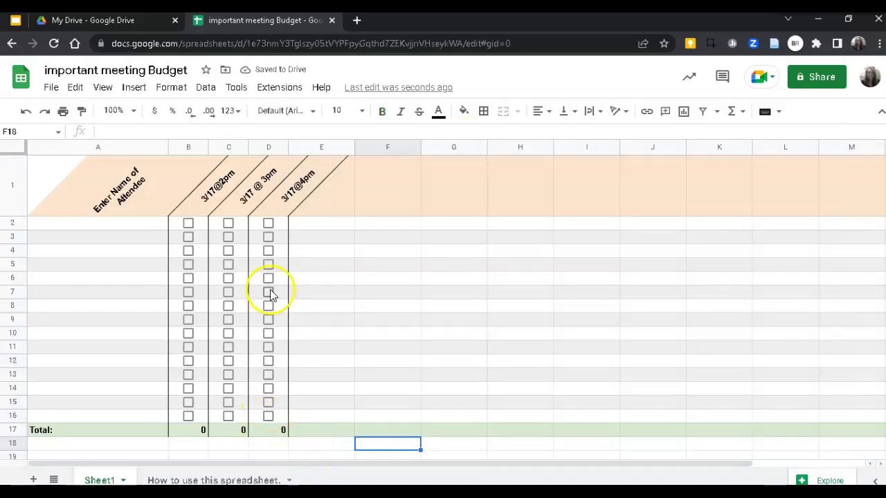
Extend the 3/17@4pm column into two more time-slot columns with checkboxes and totals.
left_click(272, 174)
left_click_drag(272, 176, 417, 432)
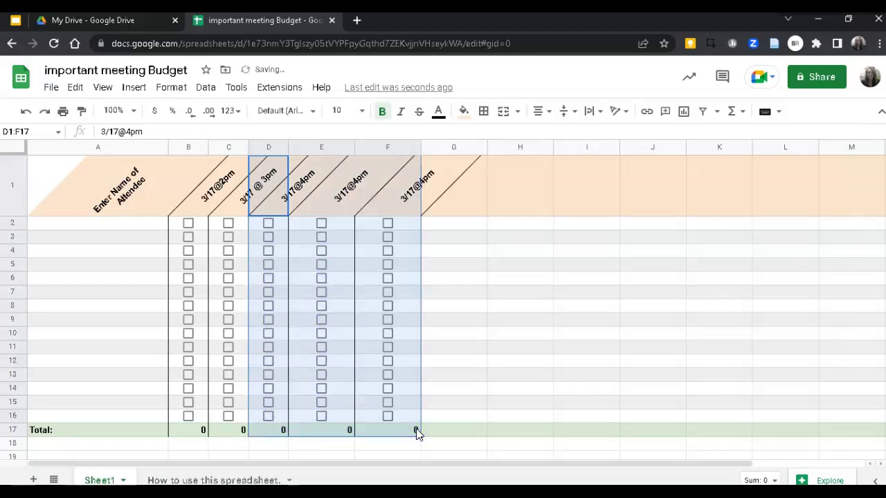
left_click(320, 430)
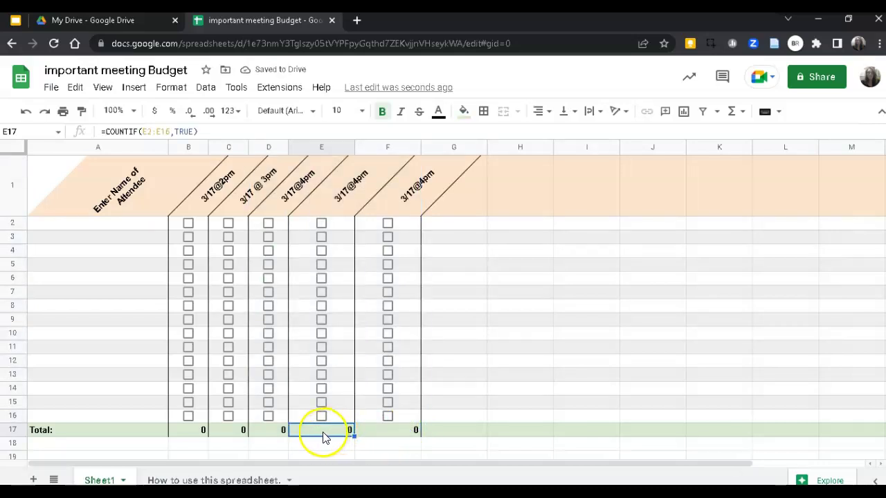
Retitle the new E1 and F1 headers as 3/18@2pm and 3/18@4pm.
left_click(345, 196)
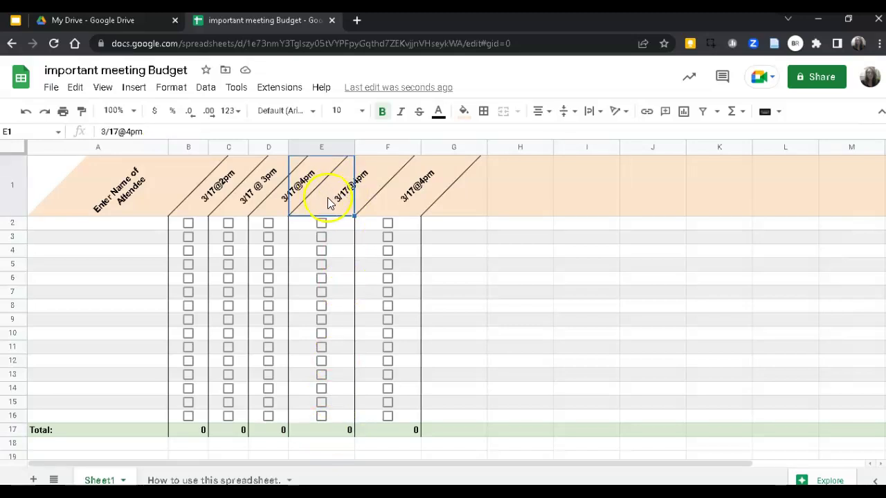
type("3/18@2pm")
key("Tab")
type("3/18")
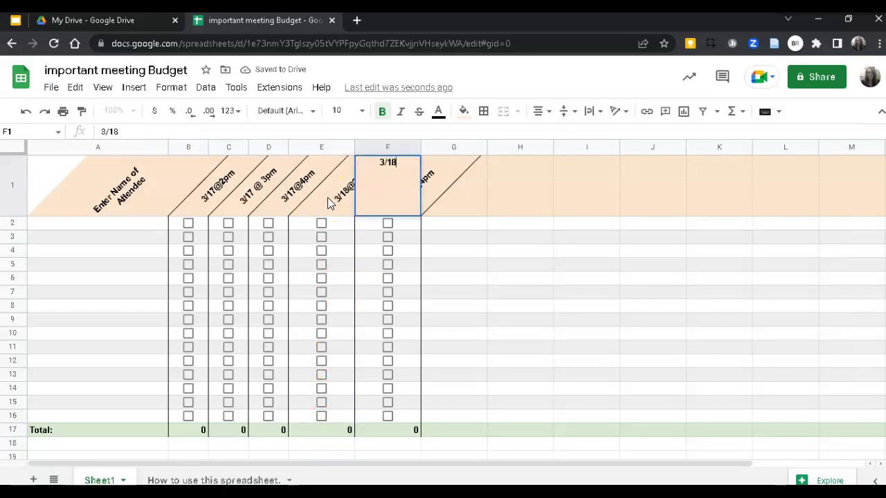
type("@4pm")
key("Return")
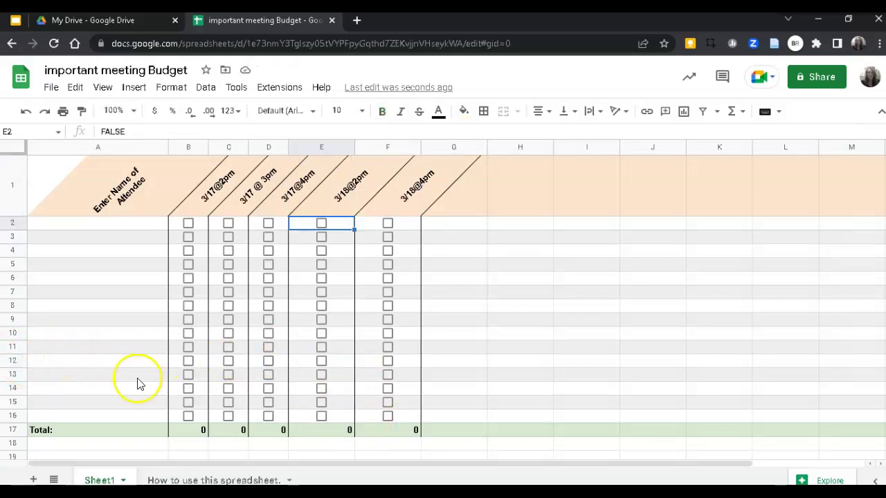
left_click_drag(18, 362, 18, 415)
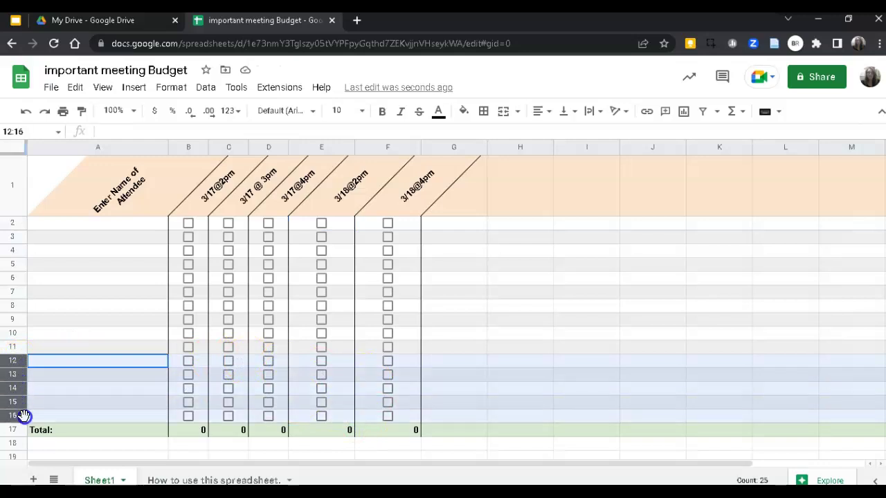
right_click(18, 389)
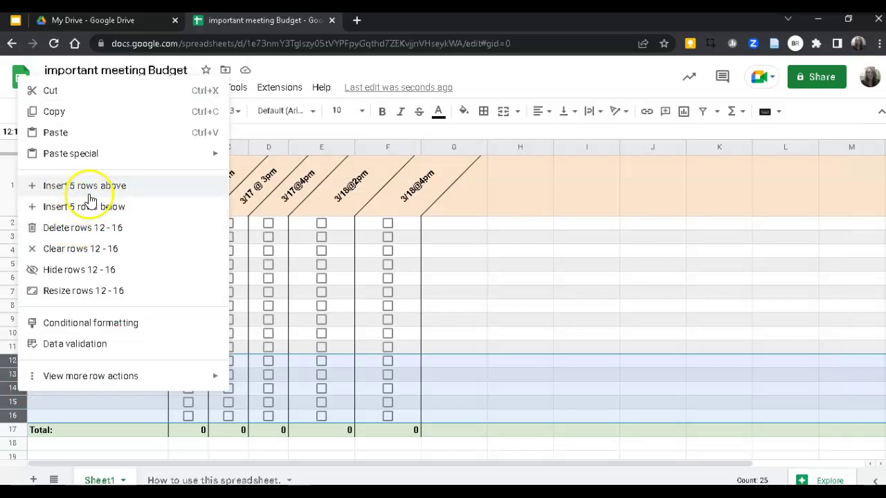
left_click(232, 446)
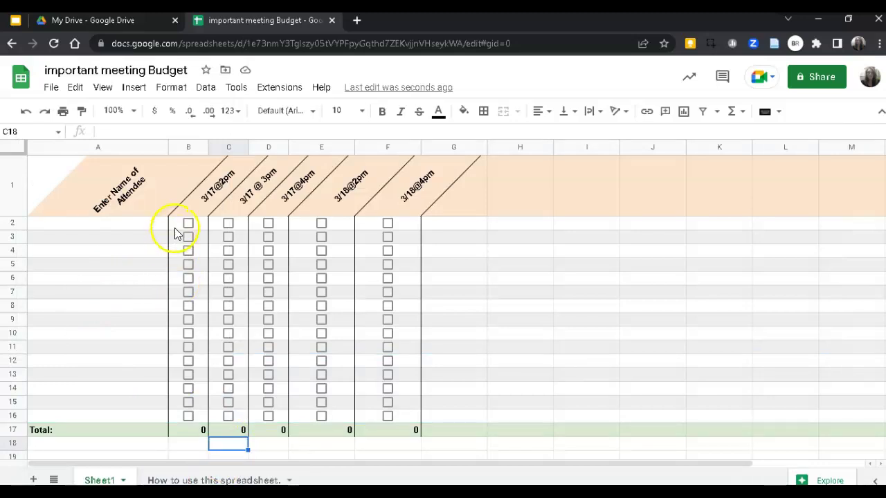
Enter the four attendee names in A2–A5, then bring up the sheet's sharing dialog.
left_click(81, 223)
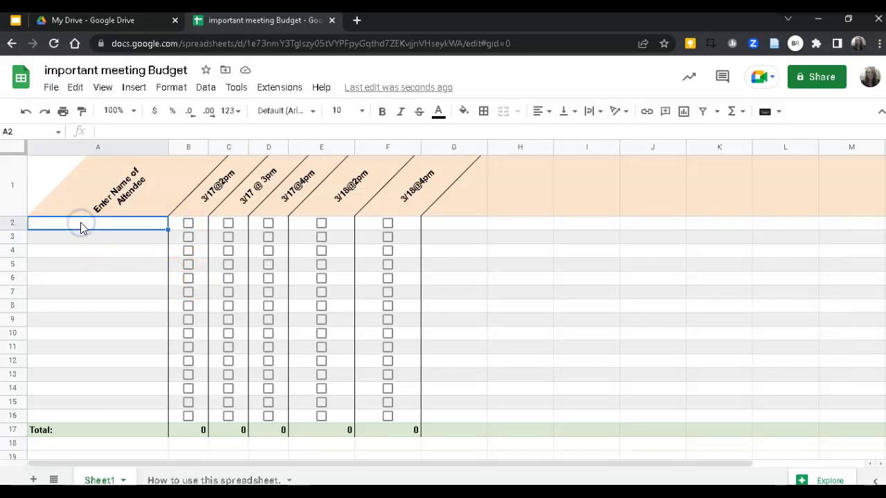
type("james")
key("Return")
type("johan")
key("Return")
type("midge")
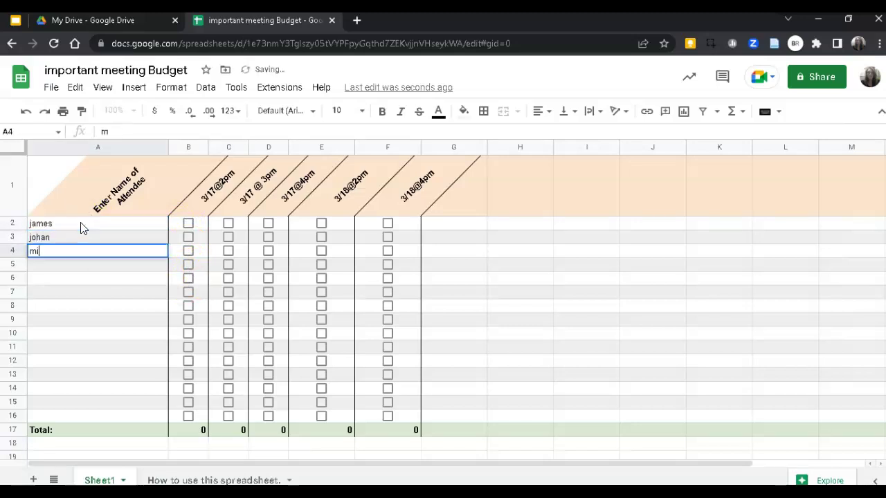
key("Return")
type("sally")
left_click(476, 405)
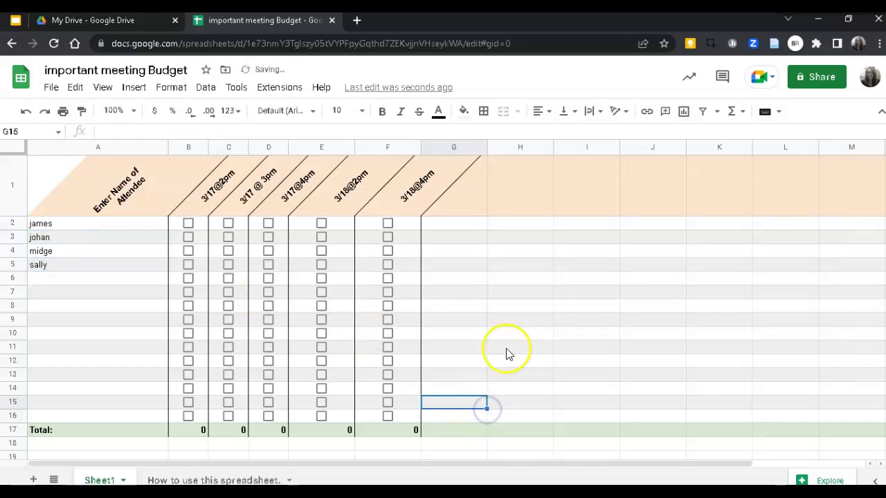
left_click(818, 84)
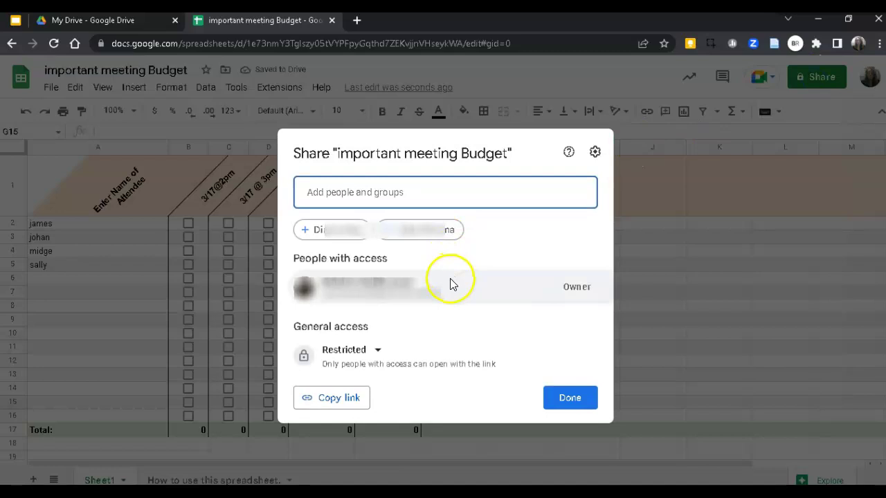
Set general access to Anyone with the link as Editor and copy the share link.
left_click(378, 353)
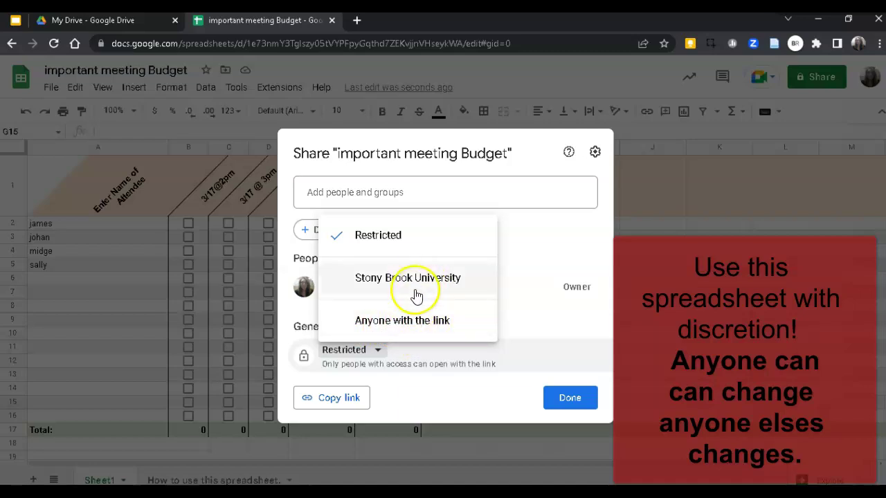
left_click(405, 320)
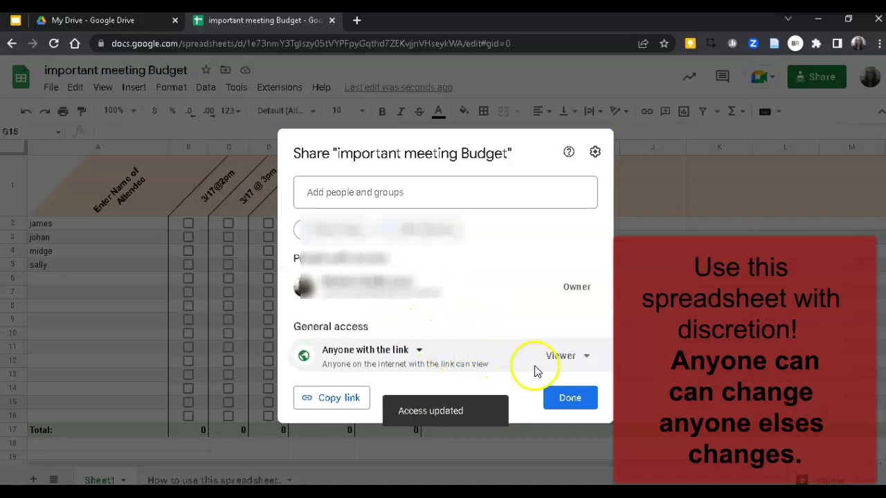
left_click(569, 358)
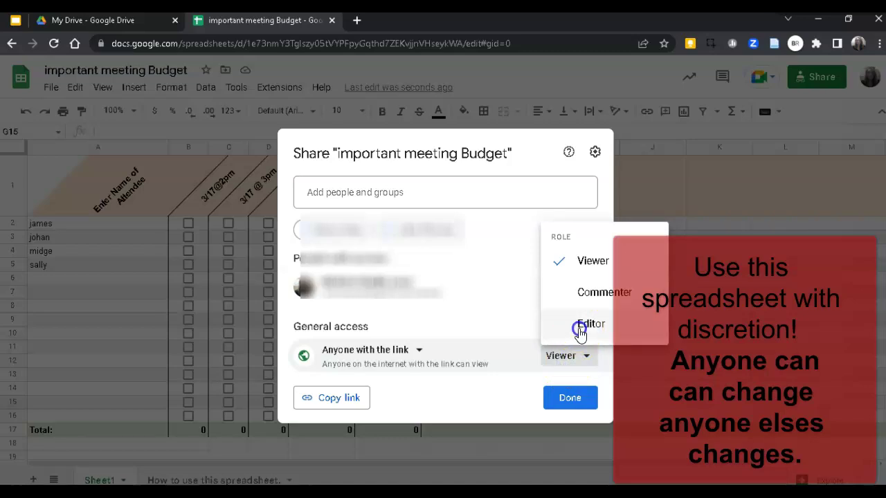
left_click(580, 325)
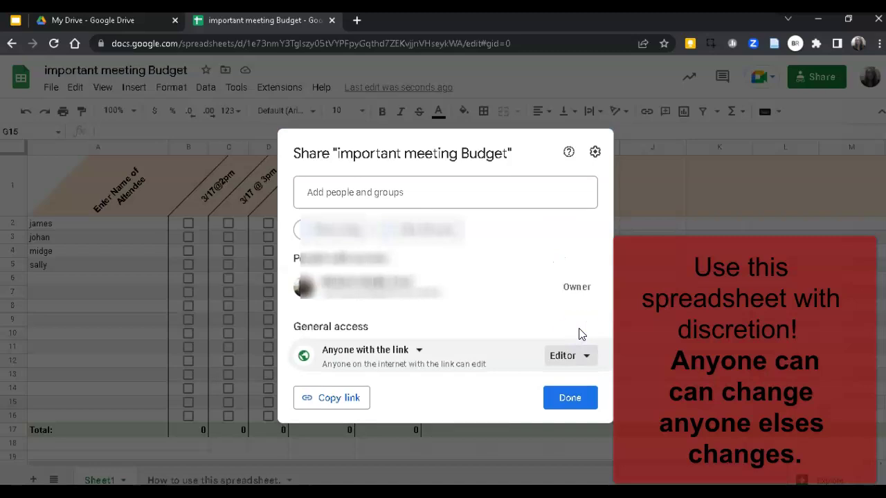
left_click(588, 357)
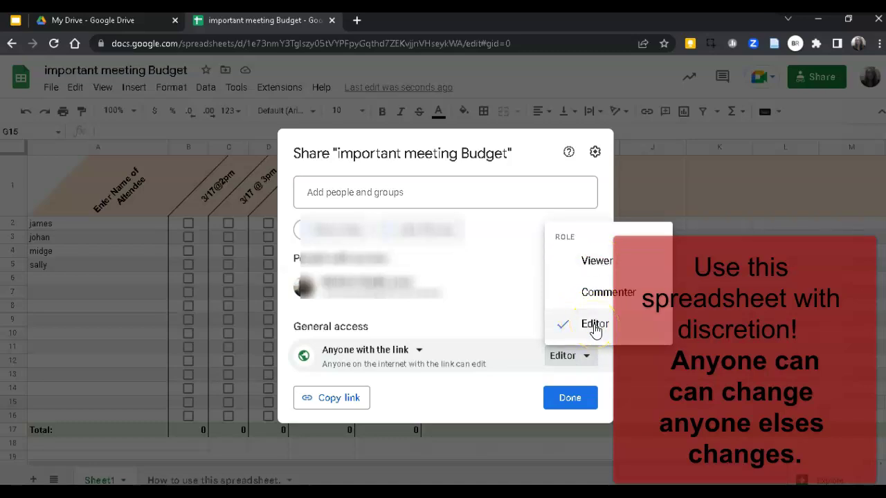
left_click(595, 326)
left_click(564, 400)
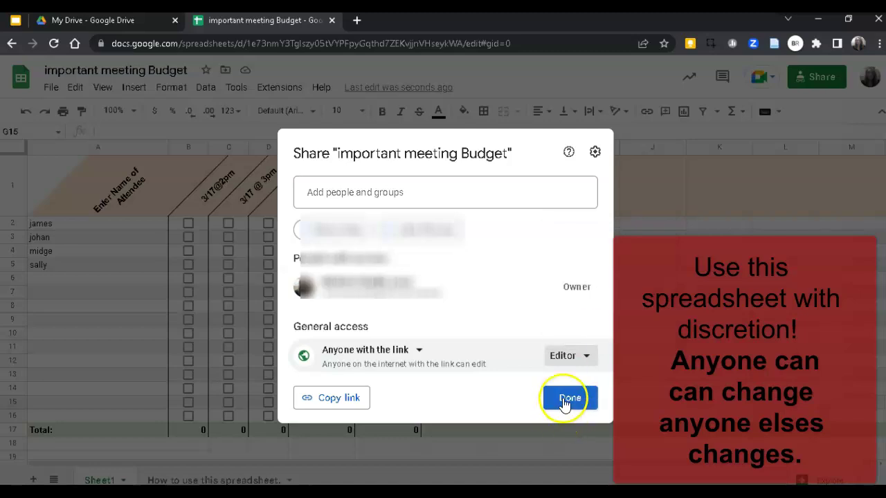
left_click(335, 399)
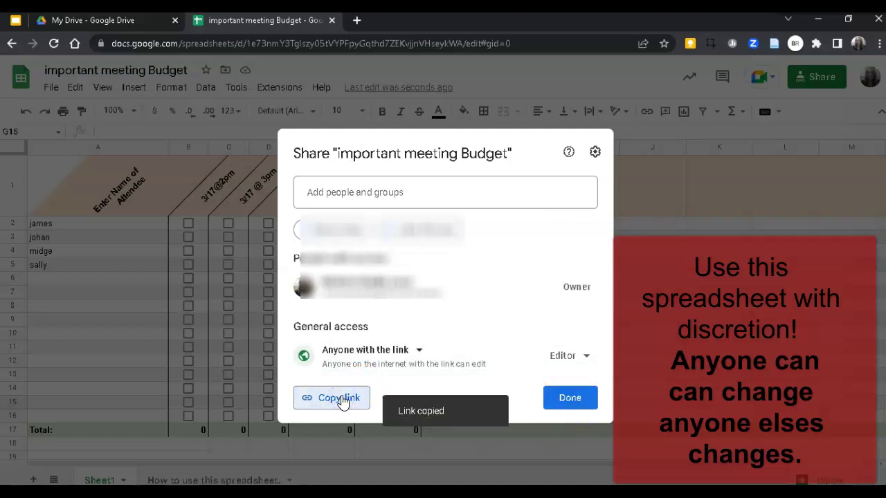